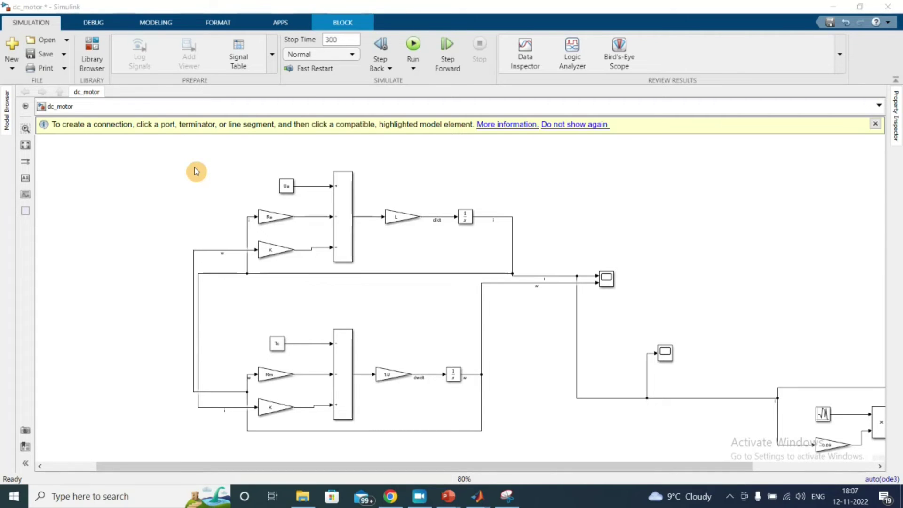
Inspect the i and w signal lines, then view Scope2's smooth response peaking near 14
scroll(545, 294, "up", 4)
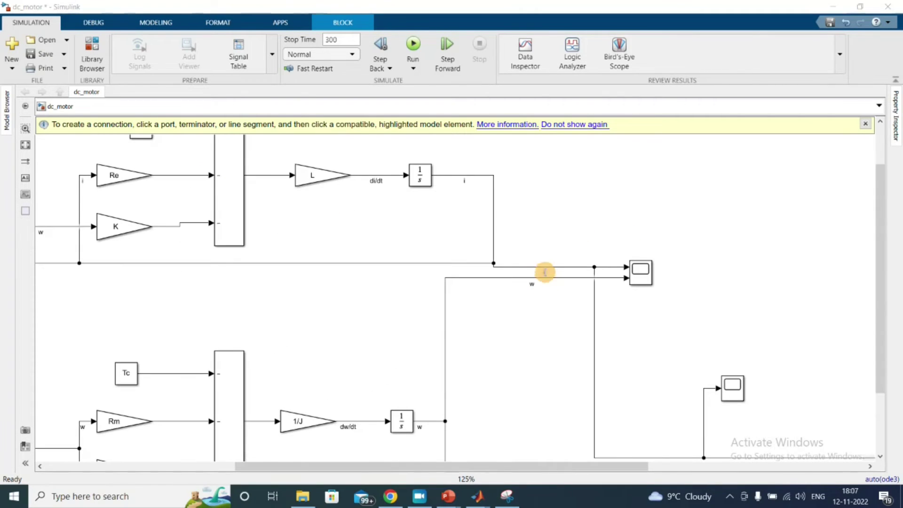
left_click(579, 267)
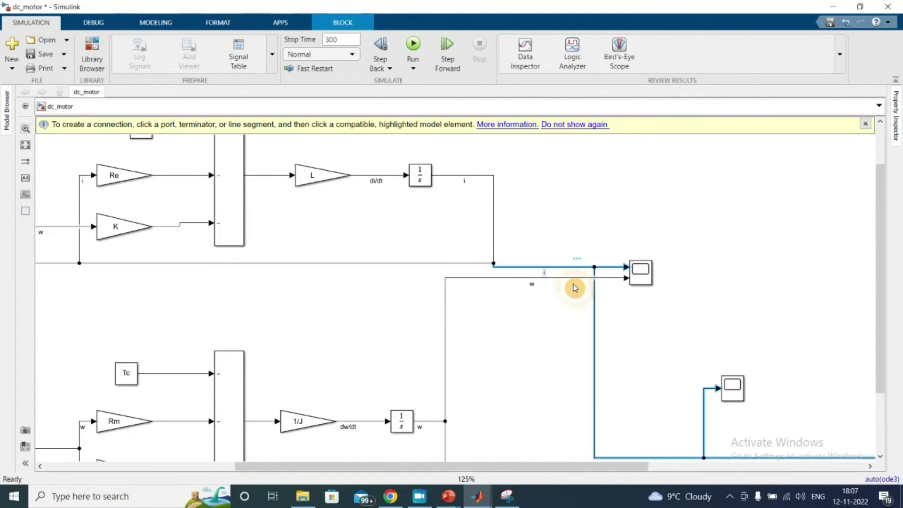
left_click(578, 278)
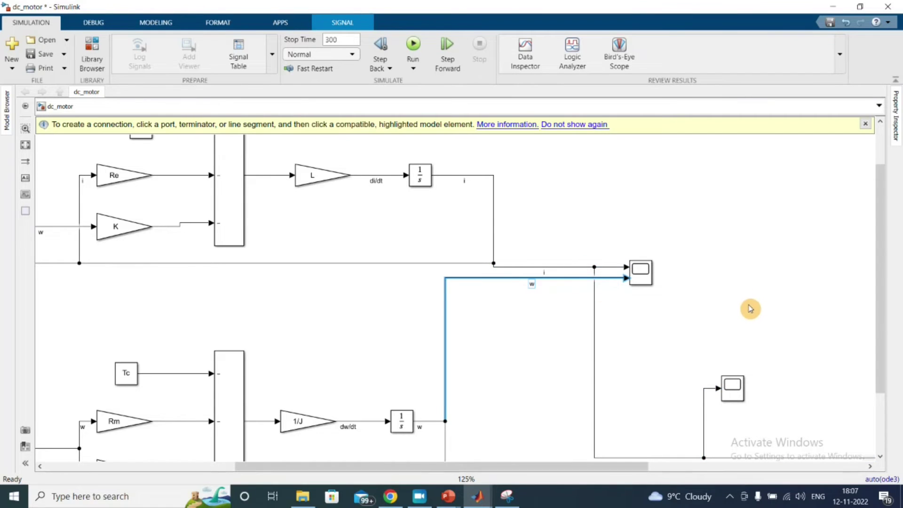
scroll(746, 309, "down", 4)
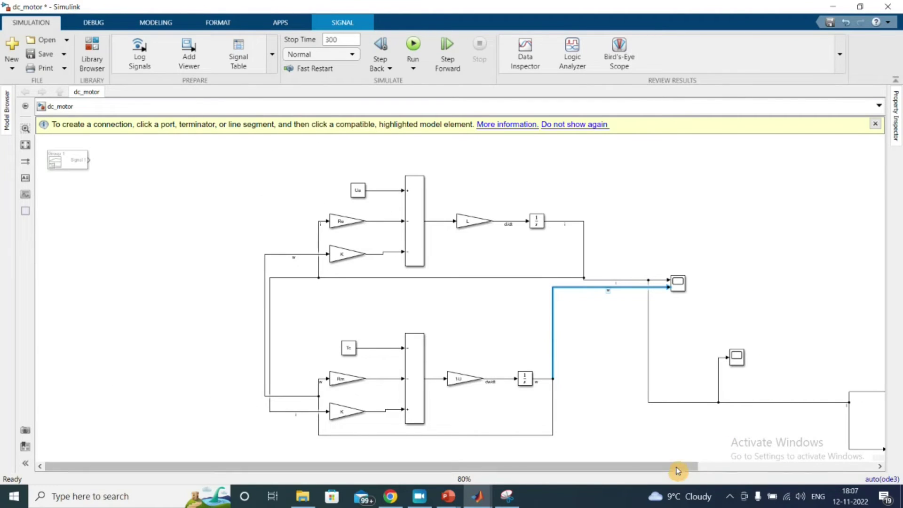
left_click_drag(680, 466, 847, 466)
scroll(534, 355, "up", 2)
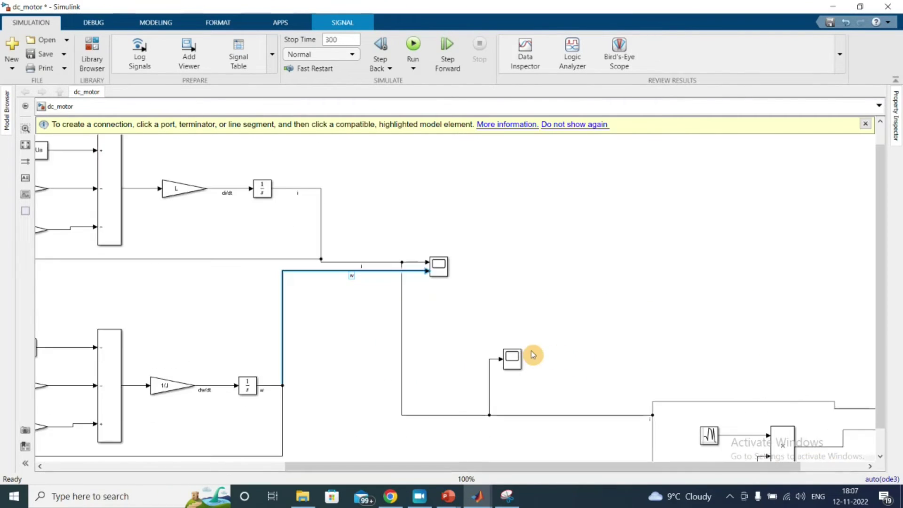
left_click(516, 362)
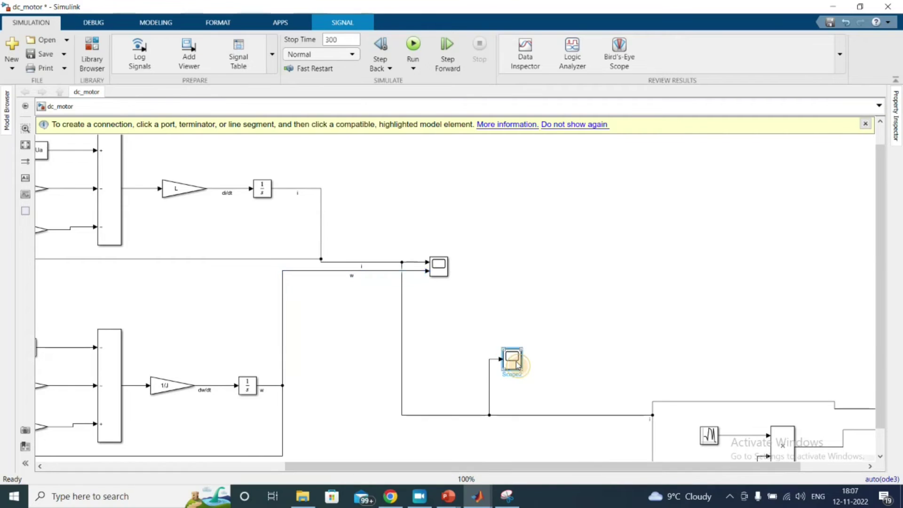
double_click(516, 362)
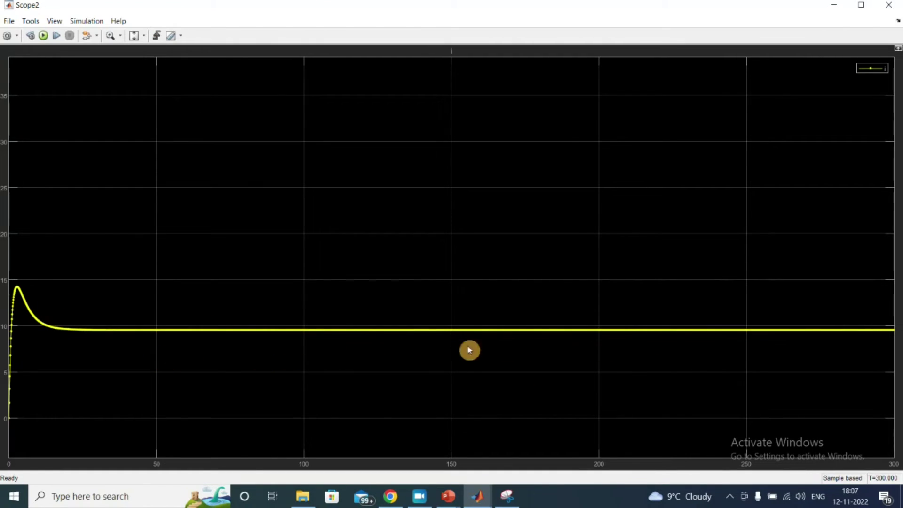
Close the Scope2 plot and return to the dc_motor diagram
left_click(828, 7)
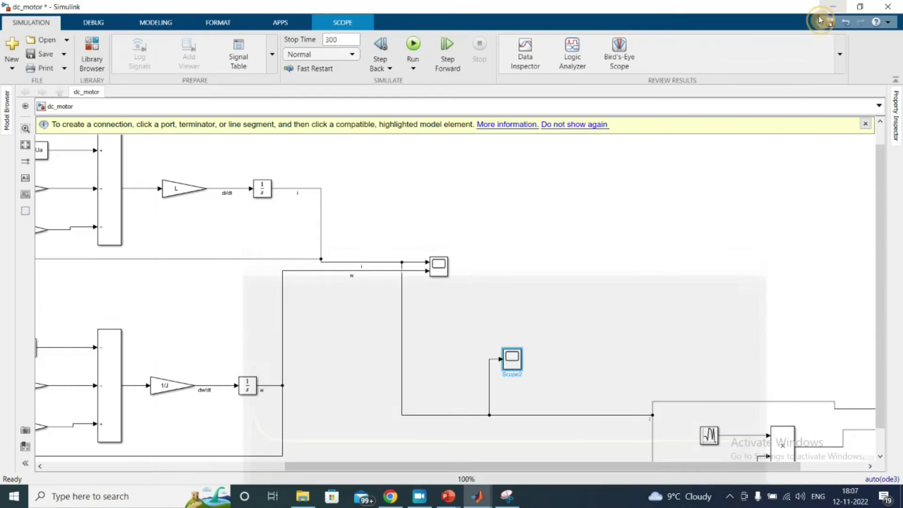
scroll(577, 330, "down", 1)
left_click_drag(604, 464, 616, 464)
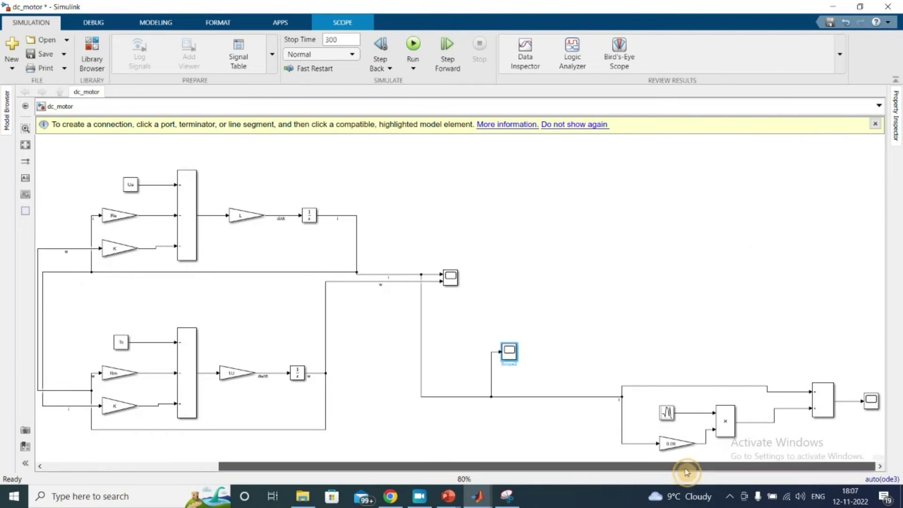
scroll(842, 441, "up", 1)
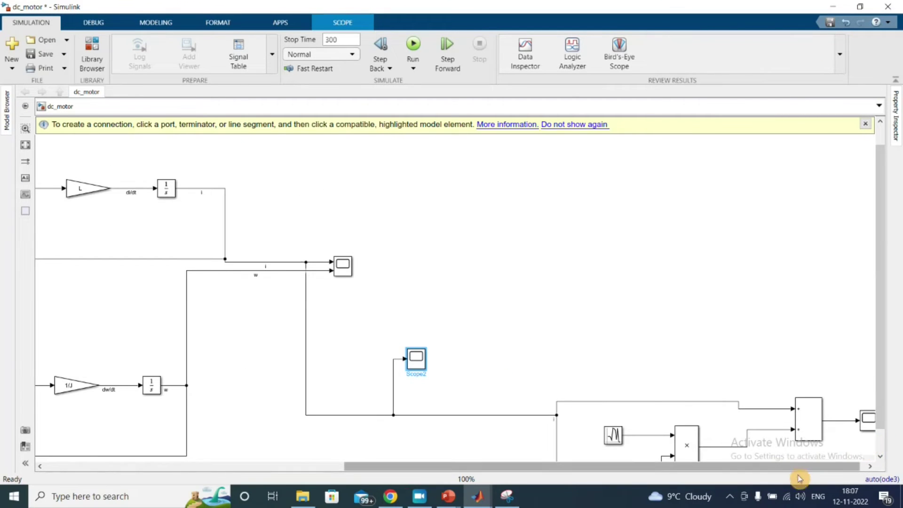
scroll(873, 392, "down", 1)
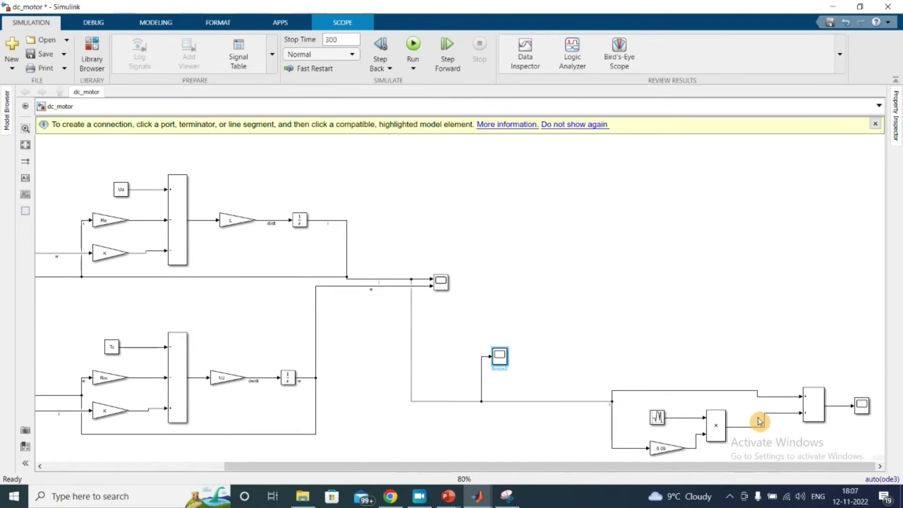
Inspect the noise branch's Random Number, Product and Sum blocks
left_click(657, 417)
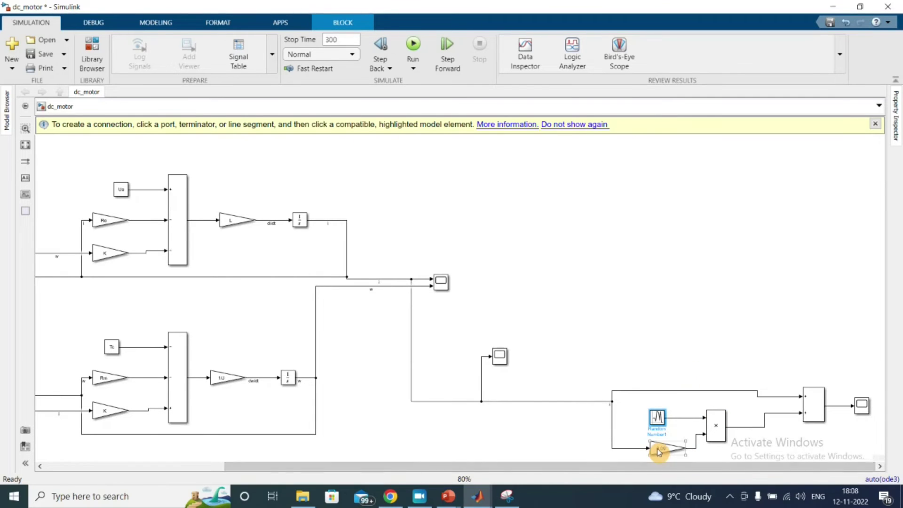
left_click(714, 421)
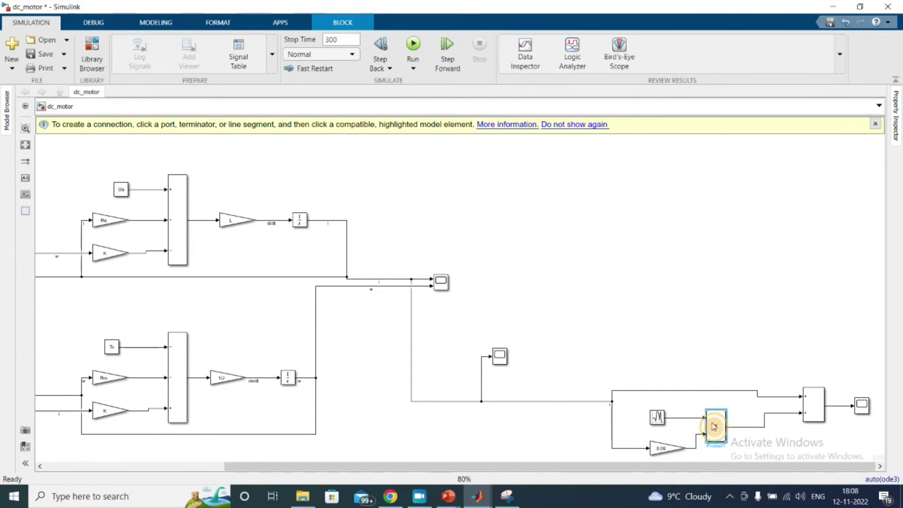
left_click(816, 400)
left_click(780, 354)
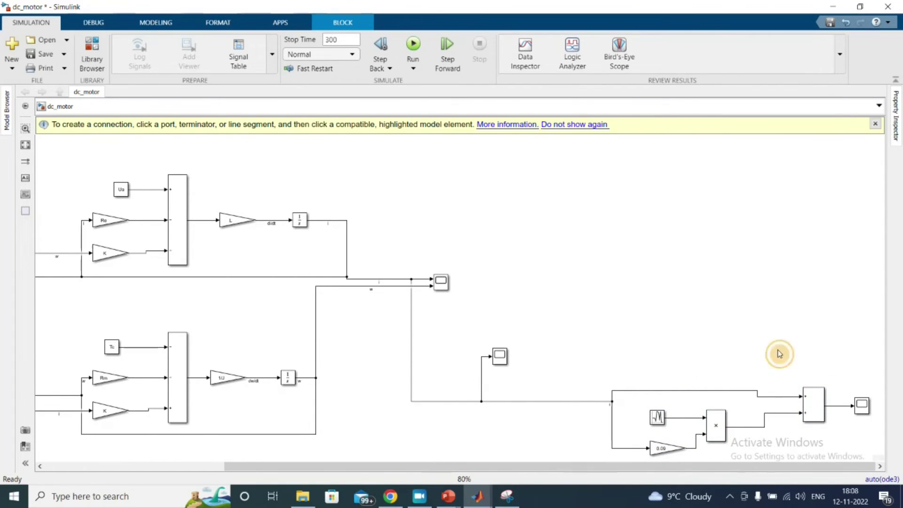
Change the noise Gain block value from 0.09 to 0.02
left_click(665, 449)
double_click(666, 450)
left_click(405, 372)
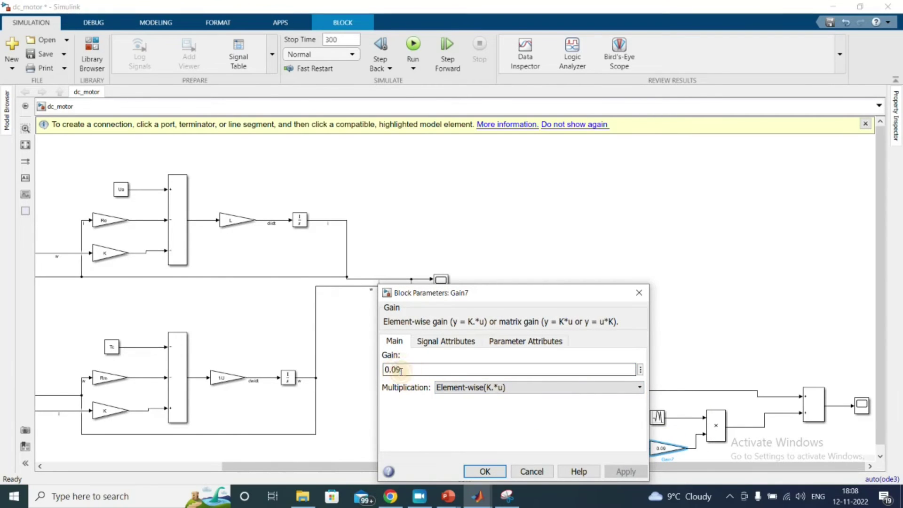
left_click(396, 370)
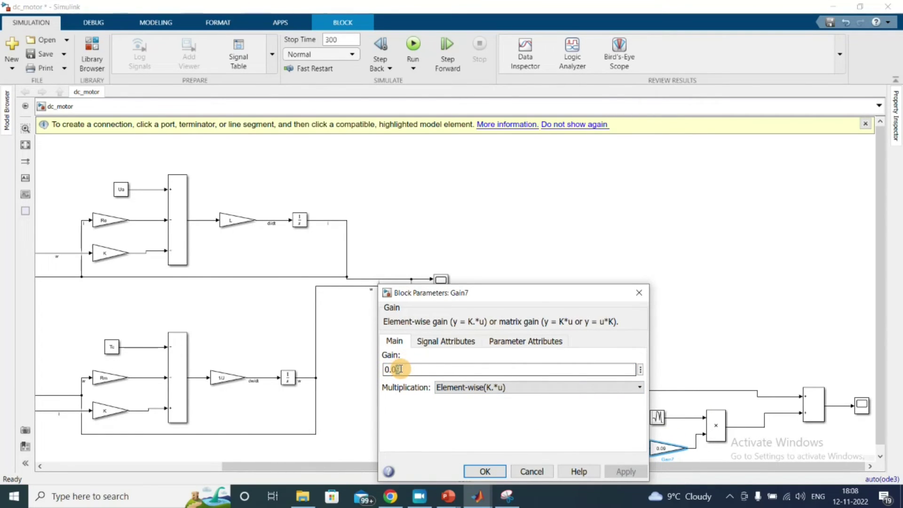
type("2")
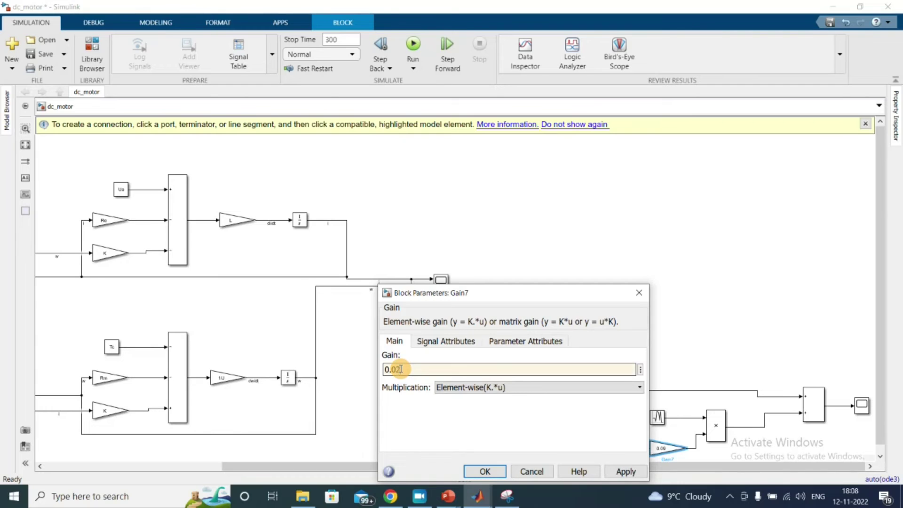
left_click(485, 471)
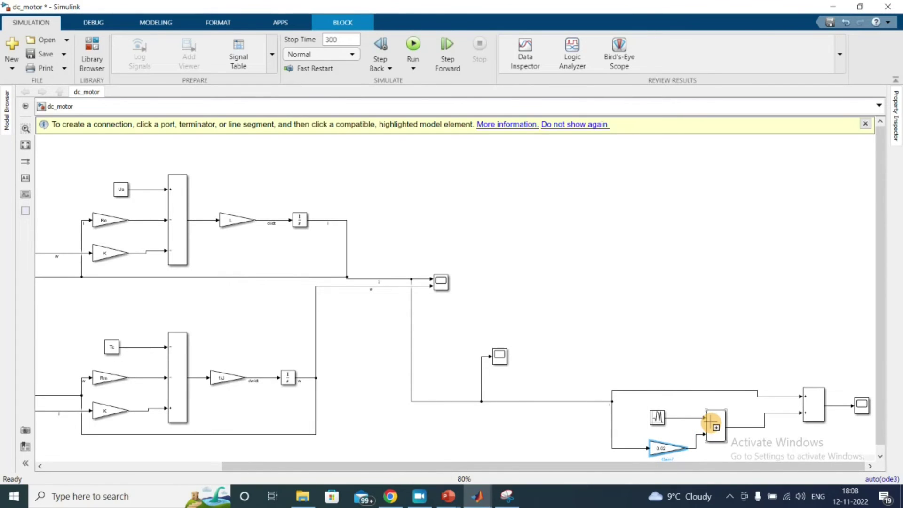
Run the simulation and view Scope1 with its Y-axis fitted to 0–16
left_click(413, 44)
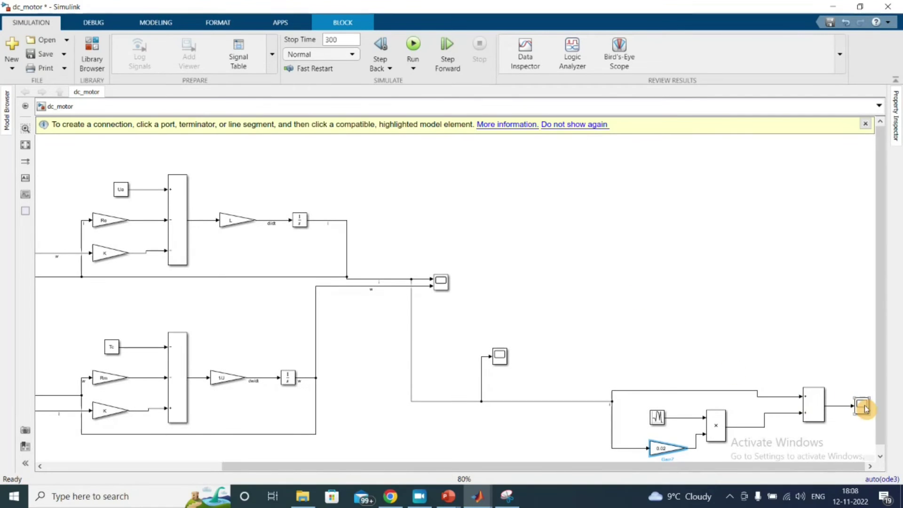
double_click(863, 405)
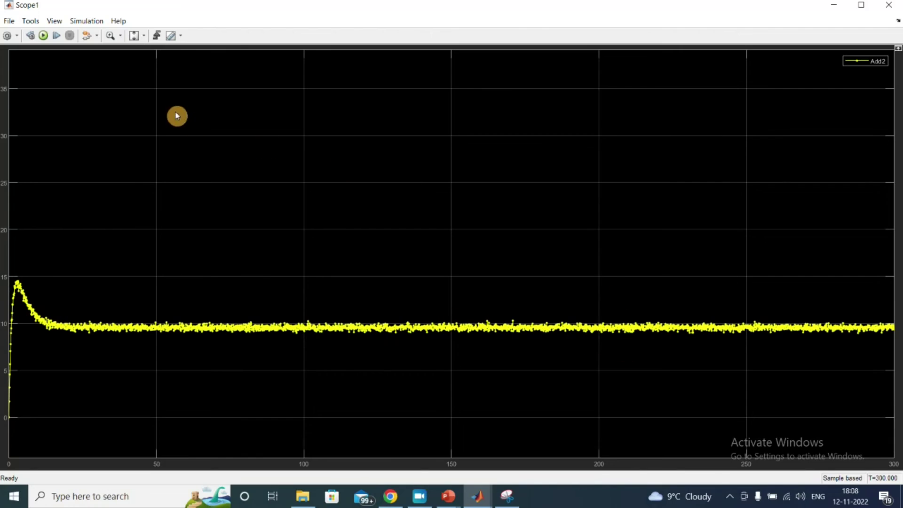
left_click(137, 65)
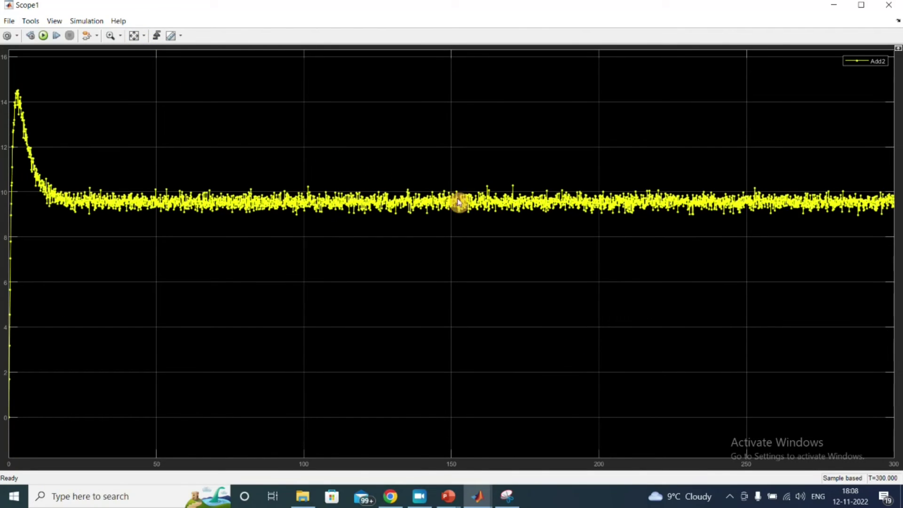
Close Scope1 and set the noise gain to 0.2
left_click(834, 5)
double_click(654, 449)
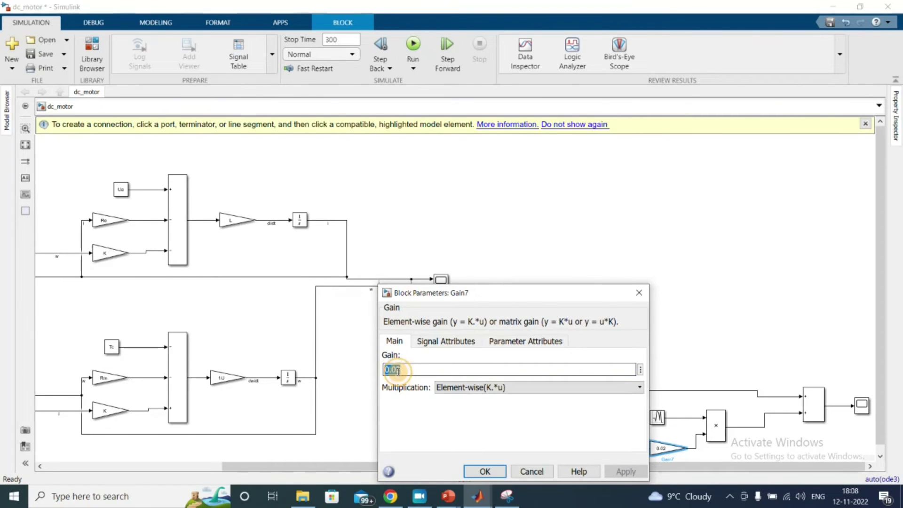
type("0.2")
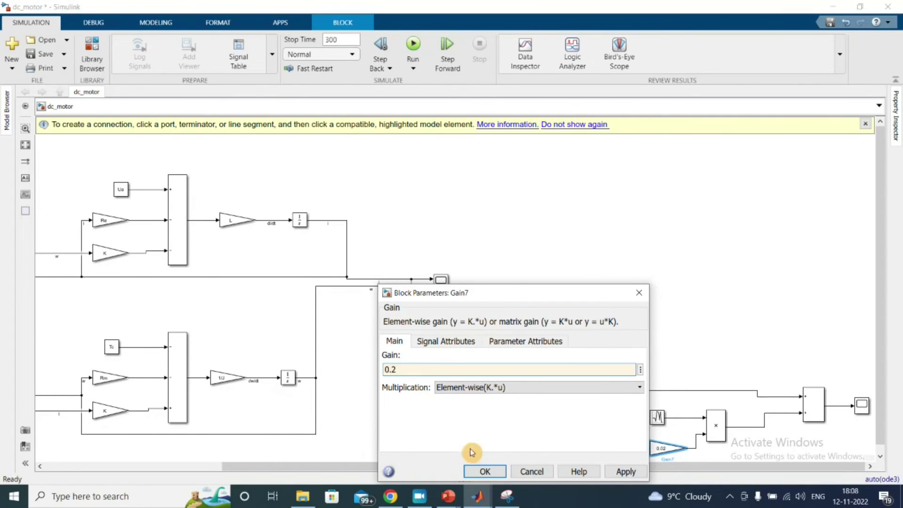
left_click(485, 472)
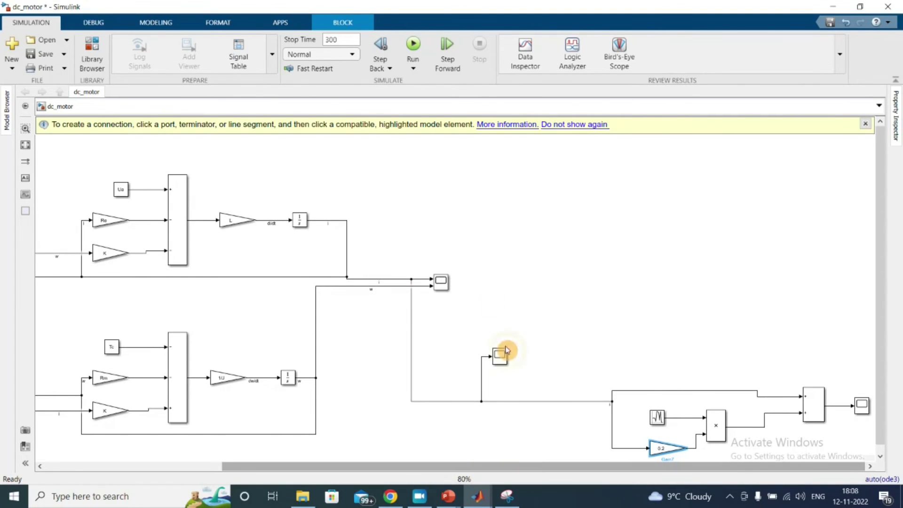
Rerun the simulation, autoscale Scope1 to see the noisier trace, then close it
left_click(414, 44)
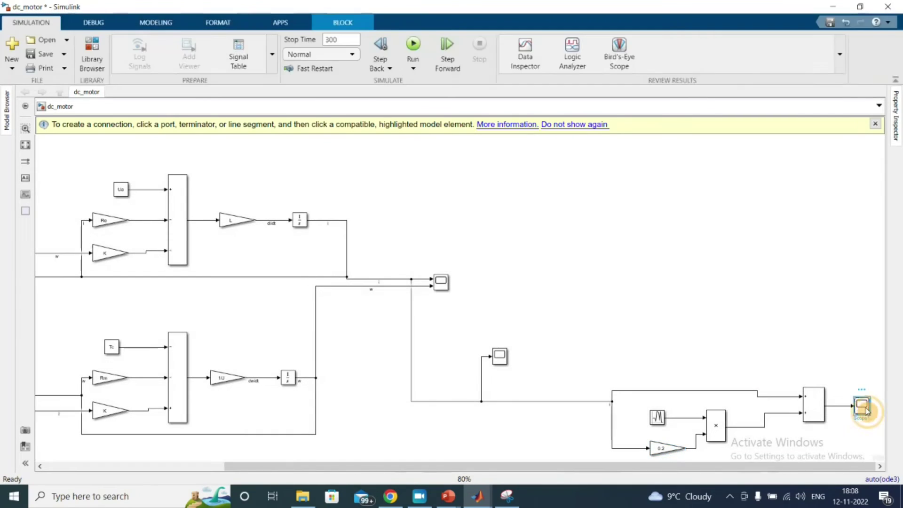
double_click(862, 405)
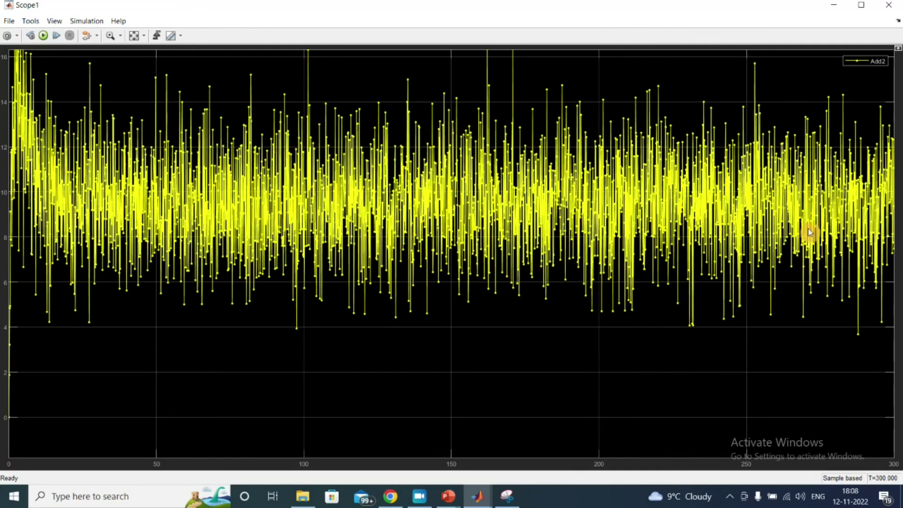
left_click(134, 35)
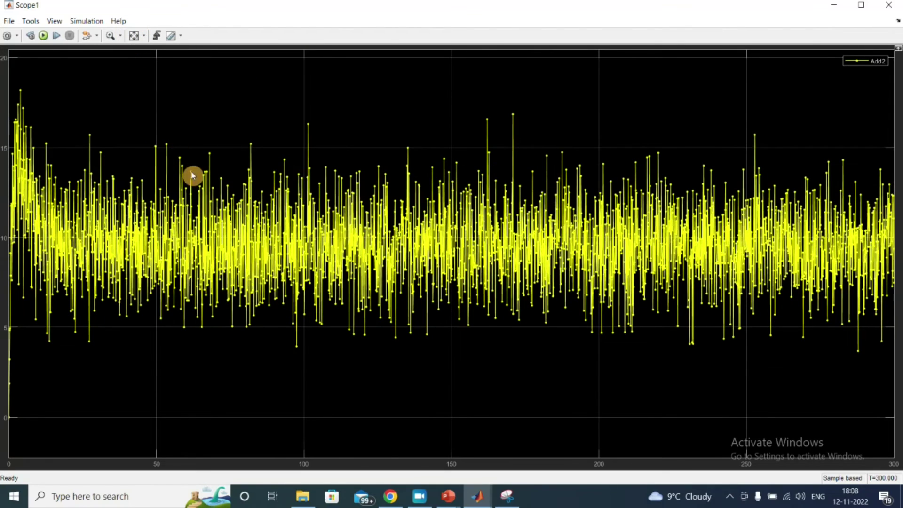
left_click(835, 6)
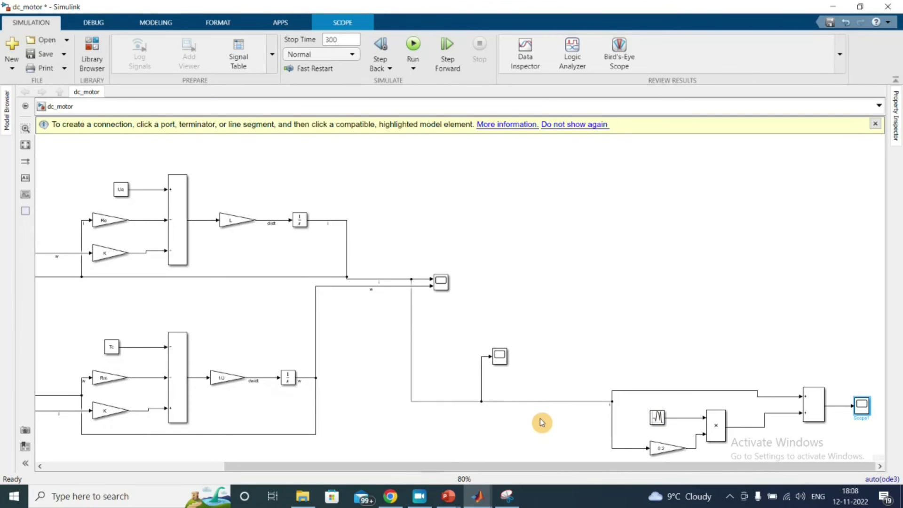
Change the noise gain from 0.2 back to 0.02
left_click(656, 451)
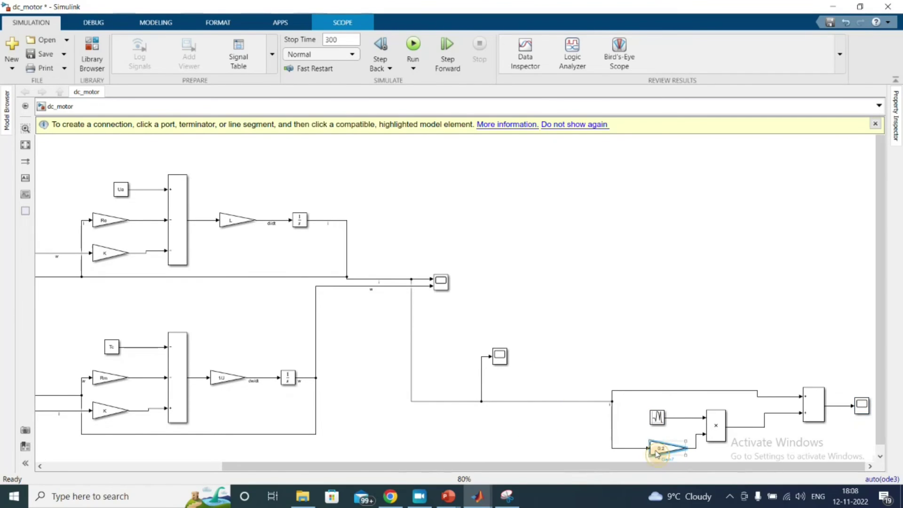
double_click(657, 452)
left_click(394, 369)
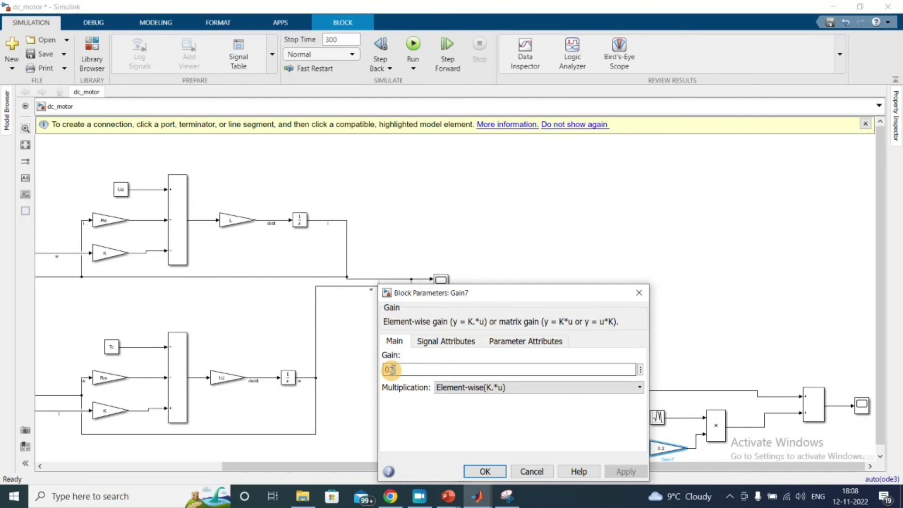
key("BackSpace")
type("02")
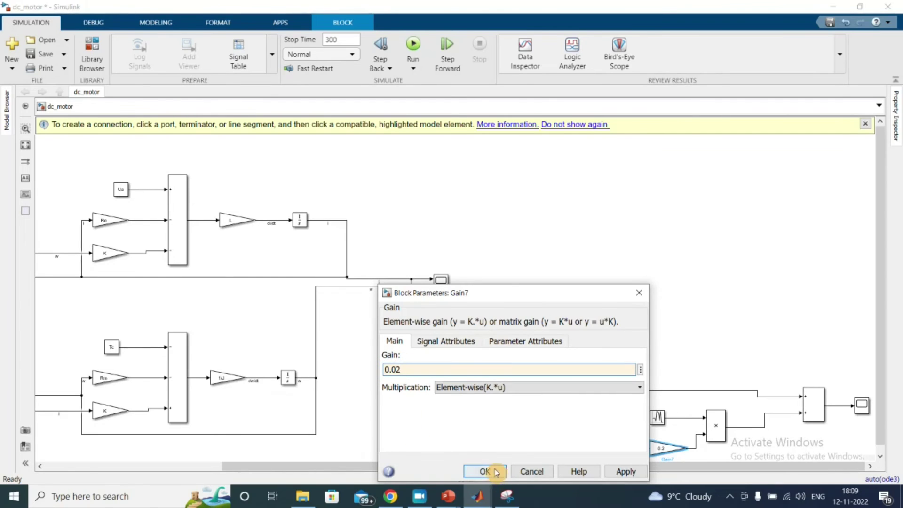
left_click(485, 471)
Rerun the simulation and check the thin ripple on Scope1
left_click(413, 45)
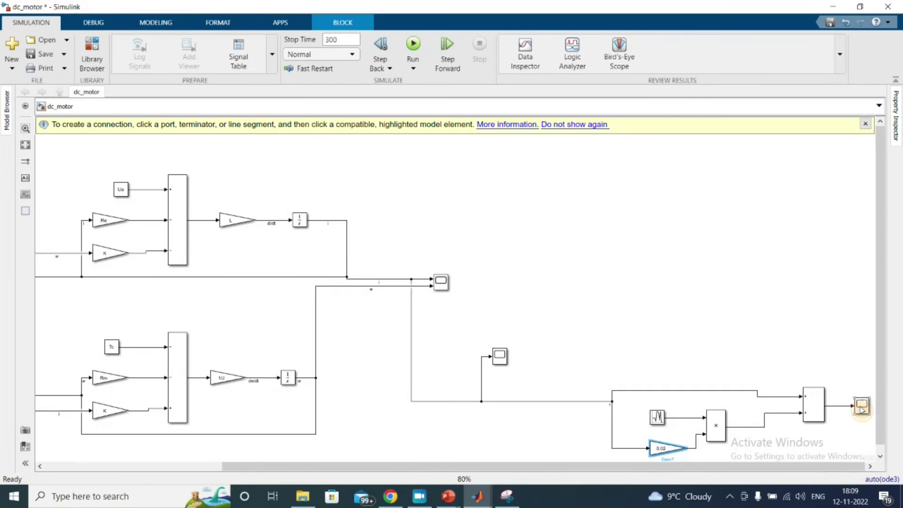
double_click(862, 407)
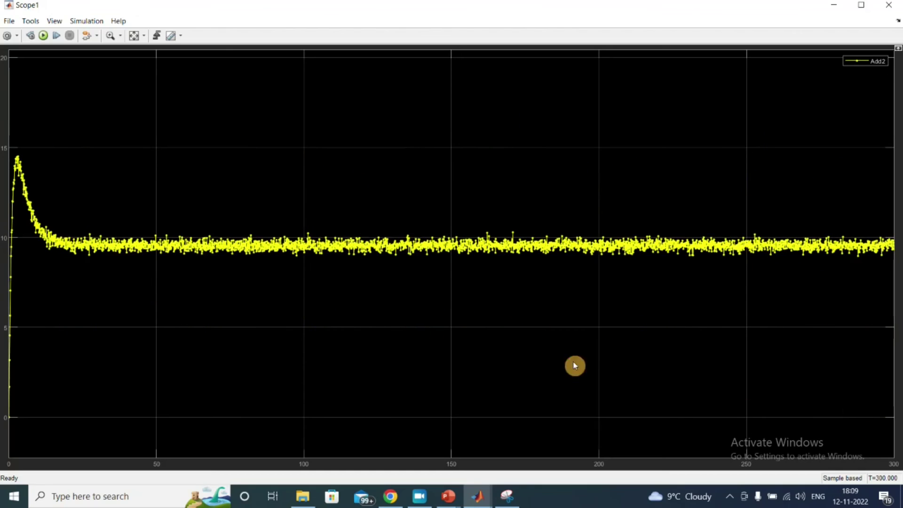
left_click(834, 5)
double_click(500, 356)
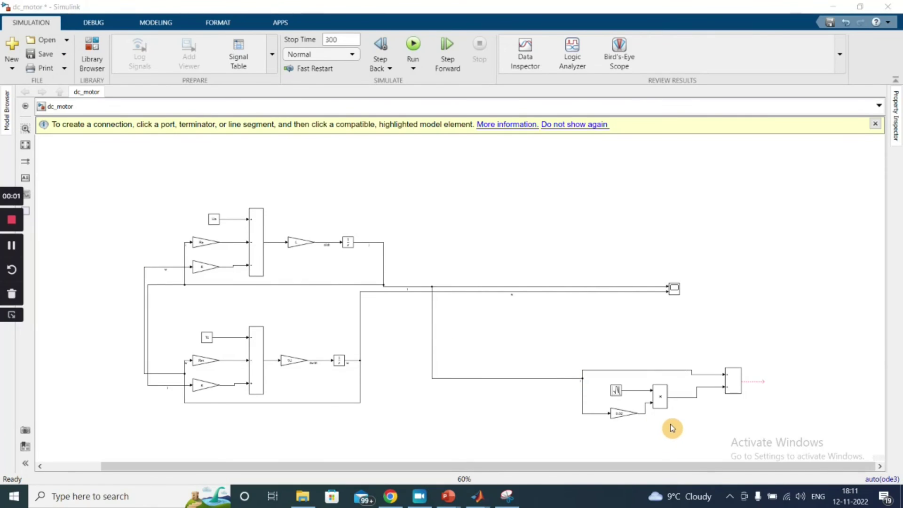
Group the noise-generating blocks into a subsystem named Add Noise
scroll(663, 431, "up", 3)
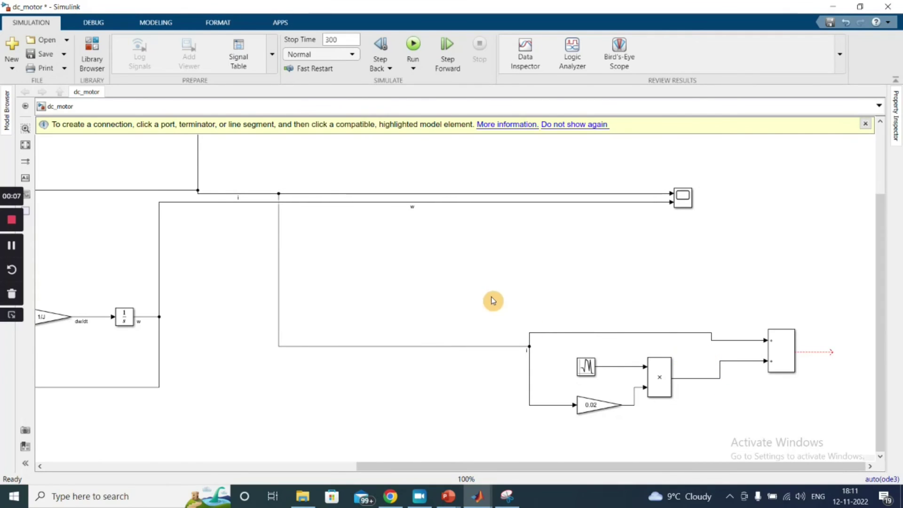
mouse_move(491, 296)
left_mouse_down()
mouse_move(611, 372)
mouse_move(814, 456)
left_mouse_up()
mouse_move(827, 450)
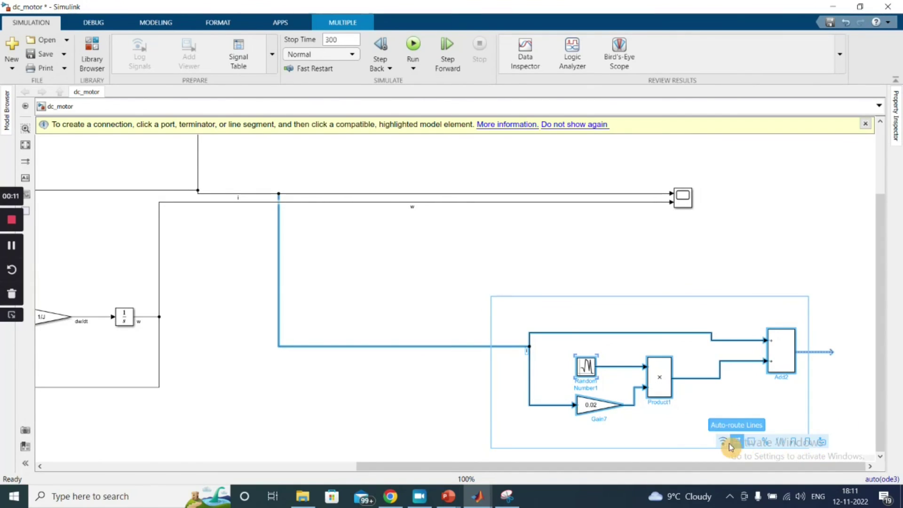
left_click(828, 447)
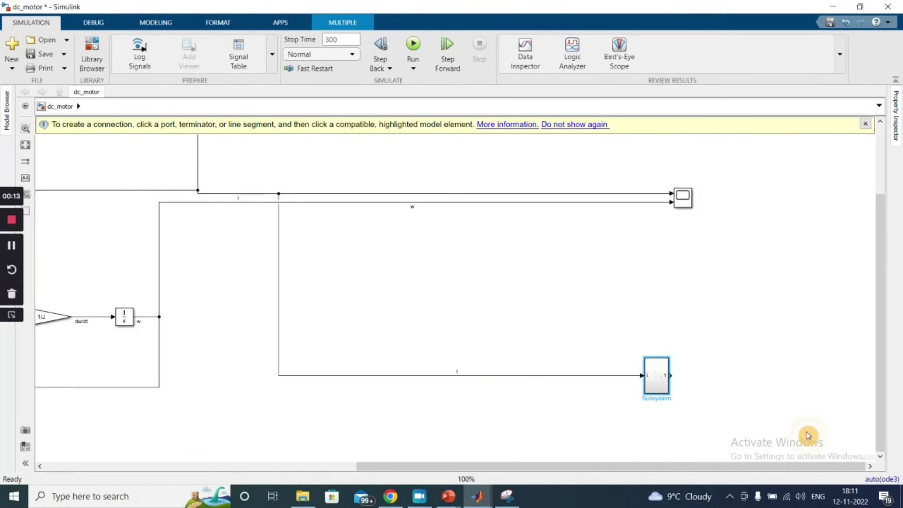
left_click_drag(653, 375, 509, 273)
left_click(513, 295)
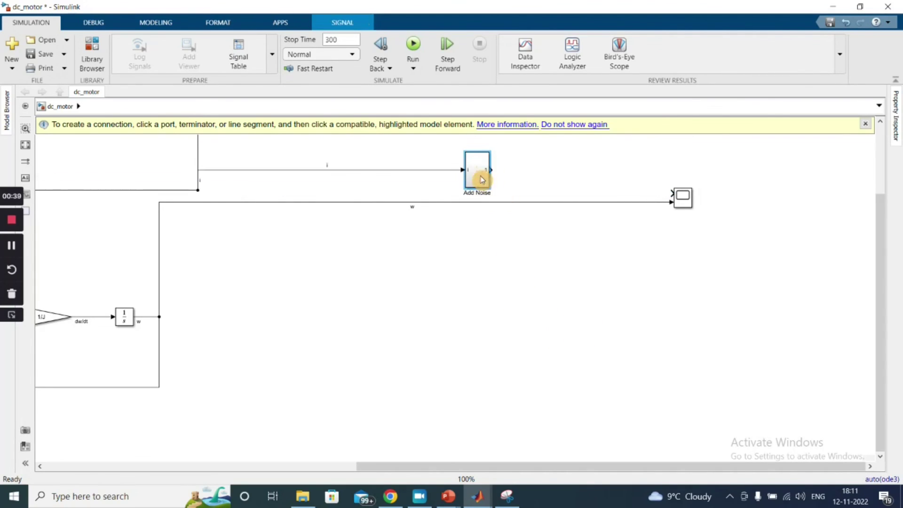
Place Add Noise on the i line to the scope and label its output im
left_click_drag(489, 171, 670, 192)
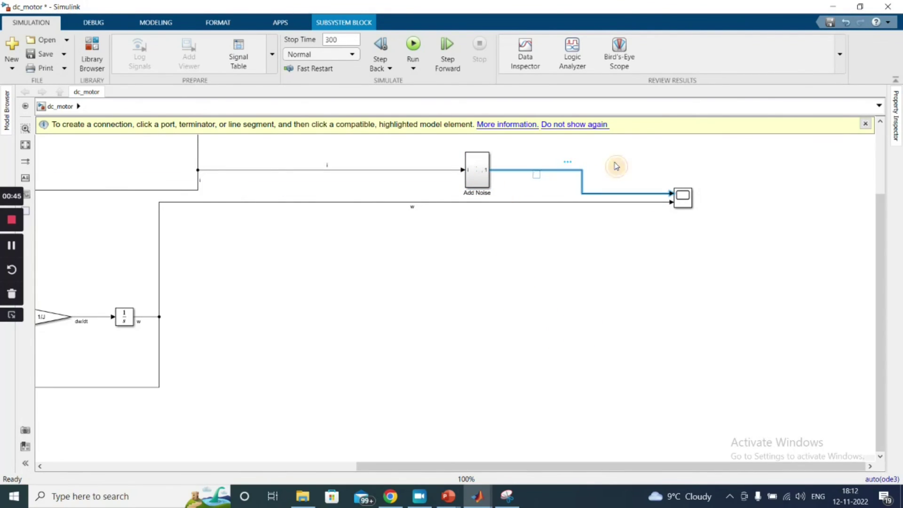
left_click(586, 200)
left_click(475, 182)
key("ctrl+d")
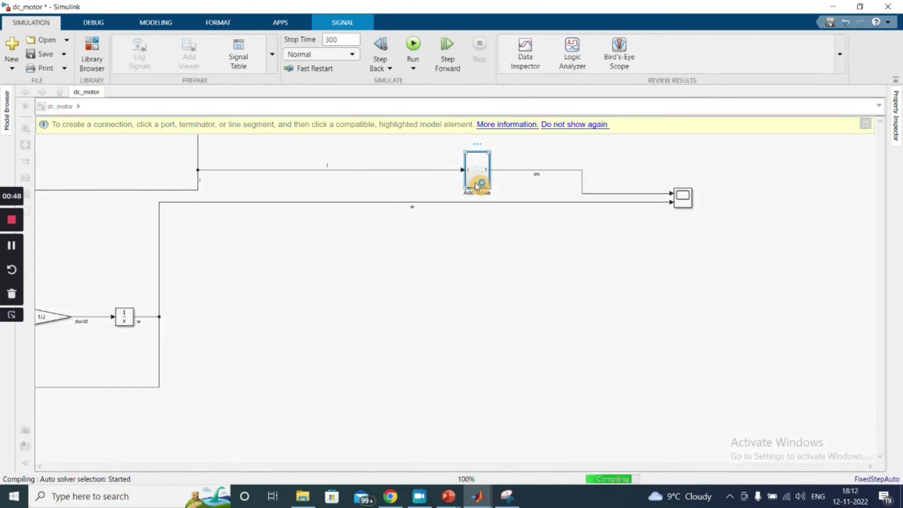
Duplicate Add Noise as Add Noise1 and route the w signal through it as wm
left_click_drag(476, 186, 480, 264)
left_click(432, 206)
left_click_drag(674, 202, 512, 246)
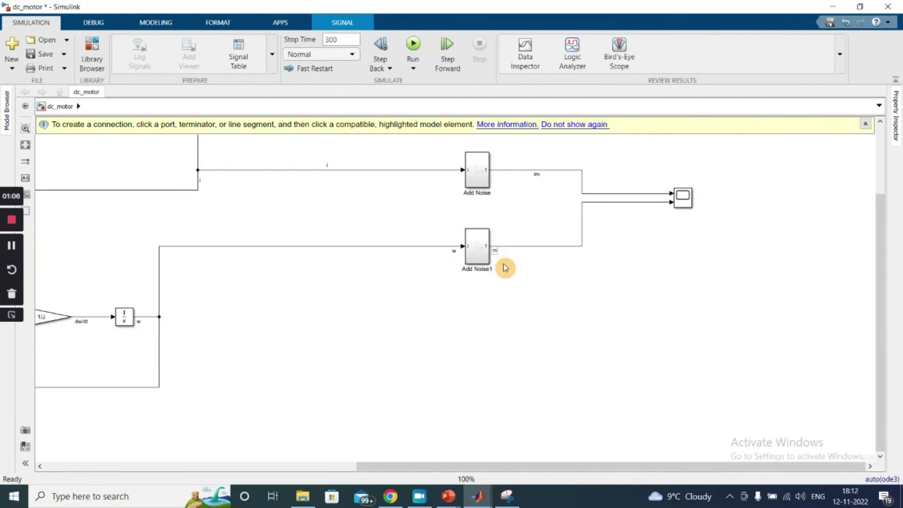
scroll(349, 193, "down", 4)
Run the simulation and check the scope: noisy wm near 120, im near 10
scroll(381, 177, "up", 3)
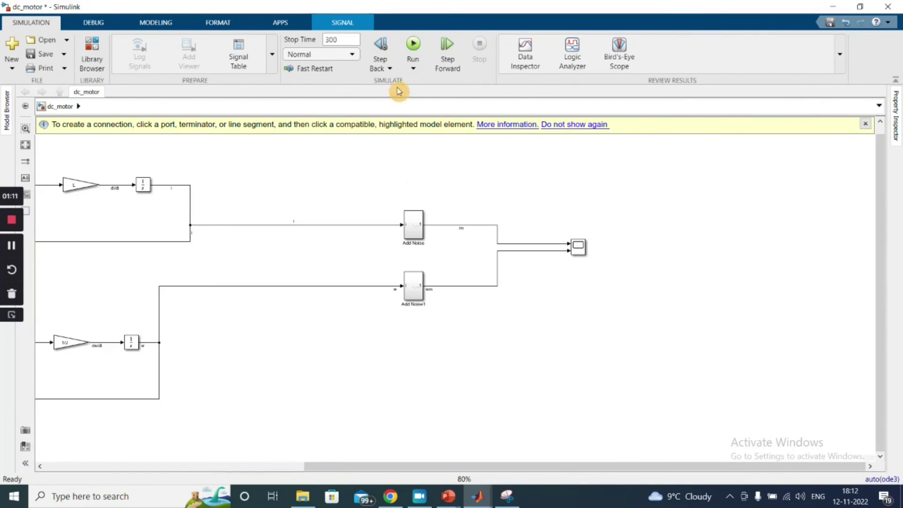
left_click(413, 49)
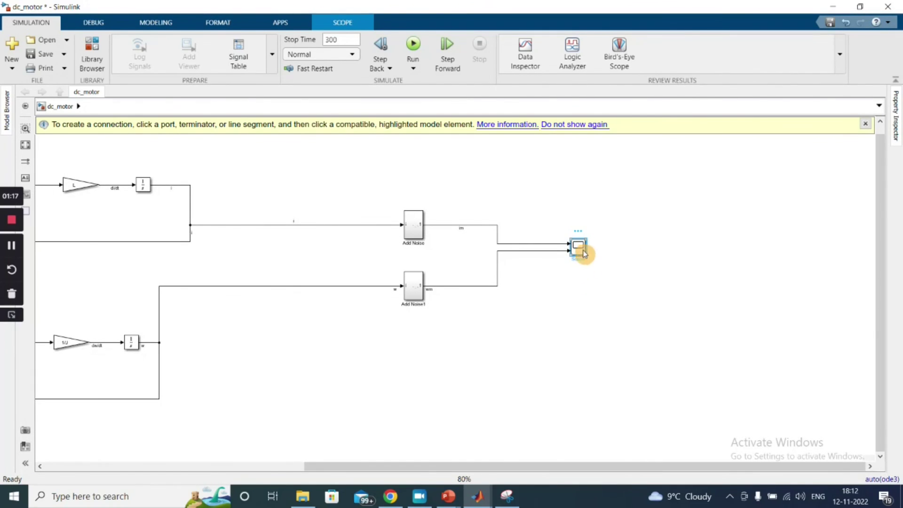
double_click(579, 247)
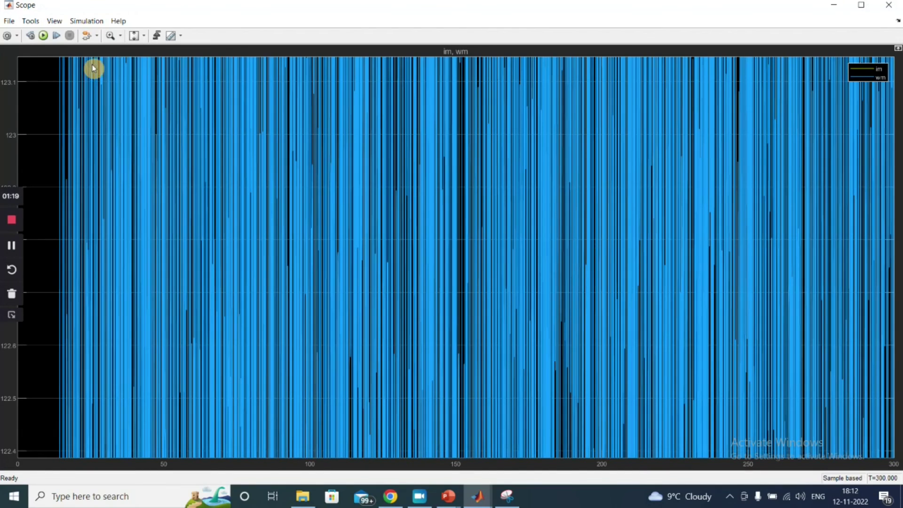
left_click(144, 39)
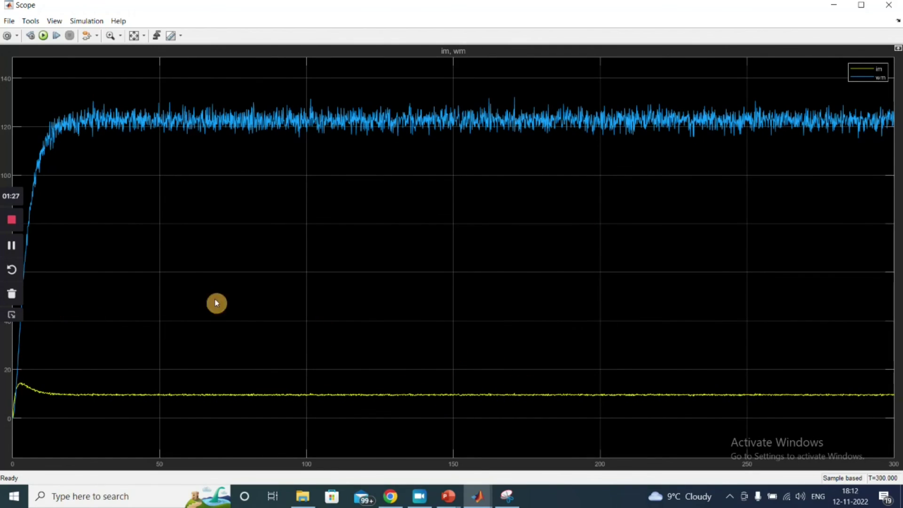
left_click(838, 12)
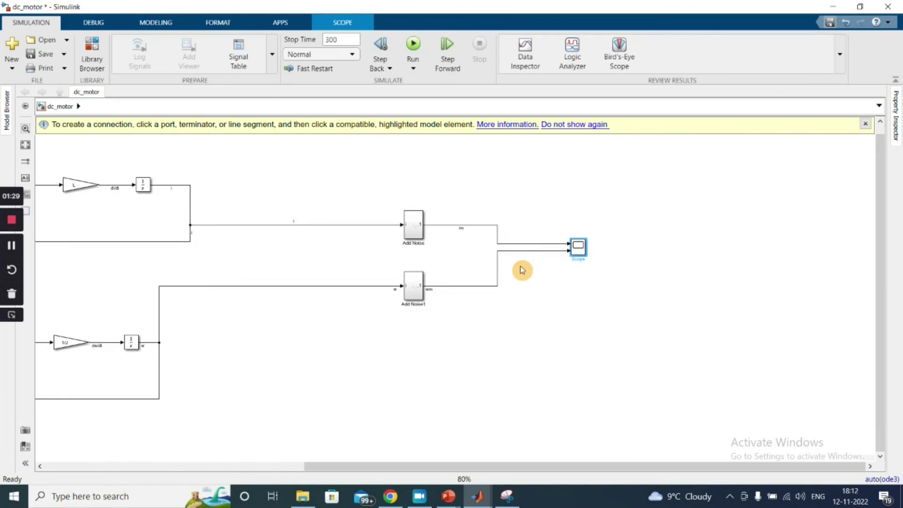